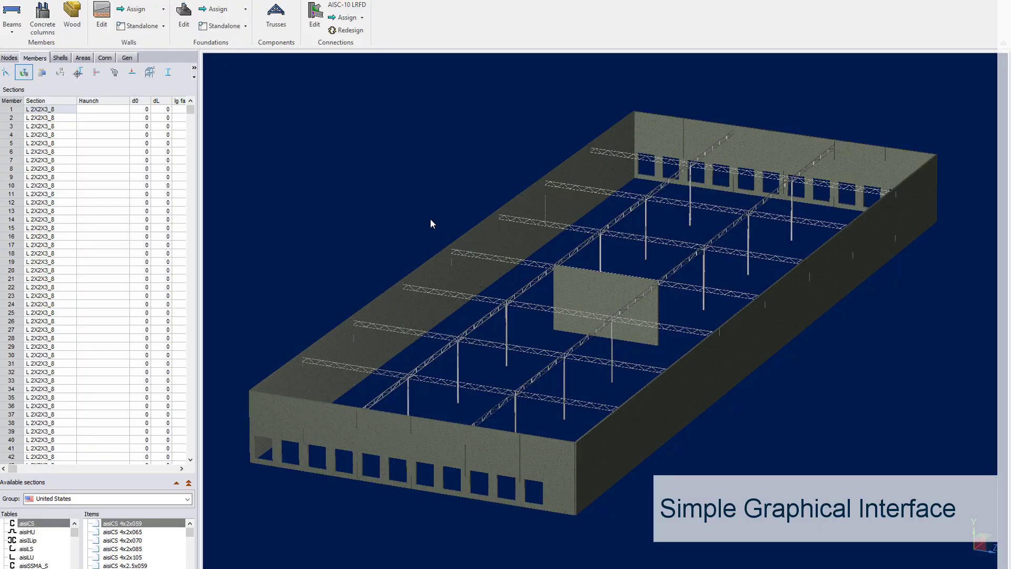
Run the design with Reinforcement area as the criterion to generate the wall's bar strips.
{"action": "left_click", "coordinate": [523, 406]}
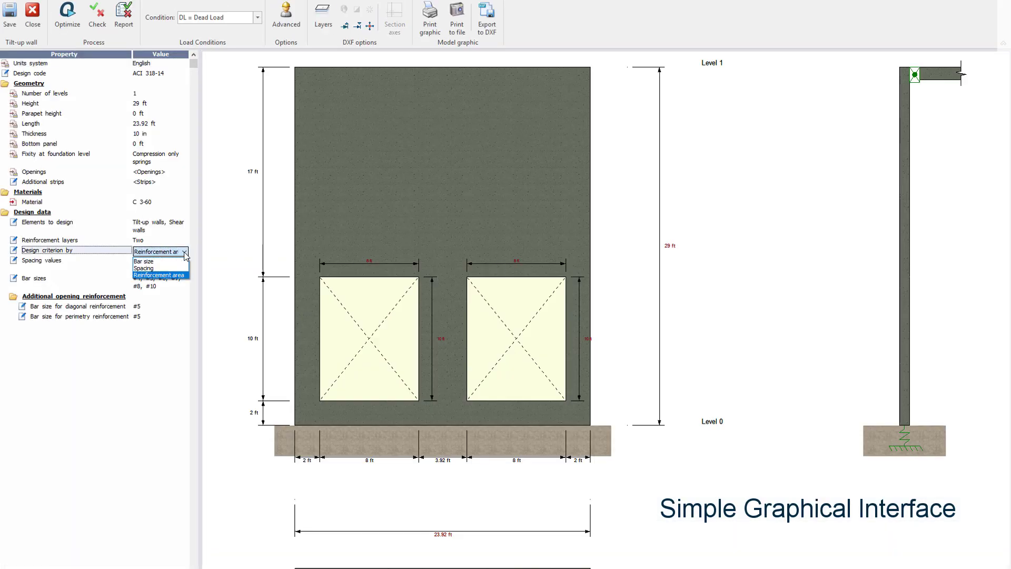
Optimize the wall, producing seven vertical bar strips, mostly #4 bars, around both openings.
{"action": "left_click", "coordinate": [65, 23]}
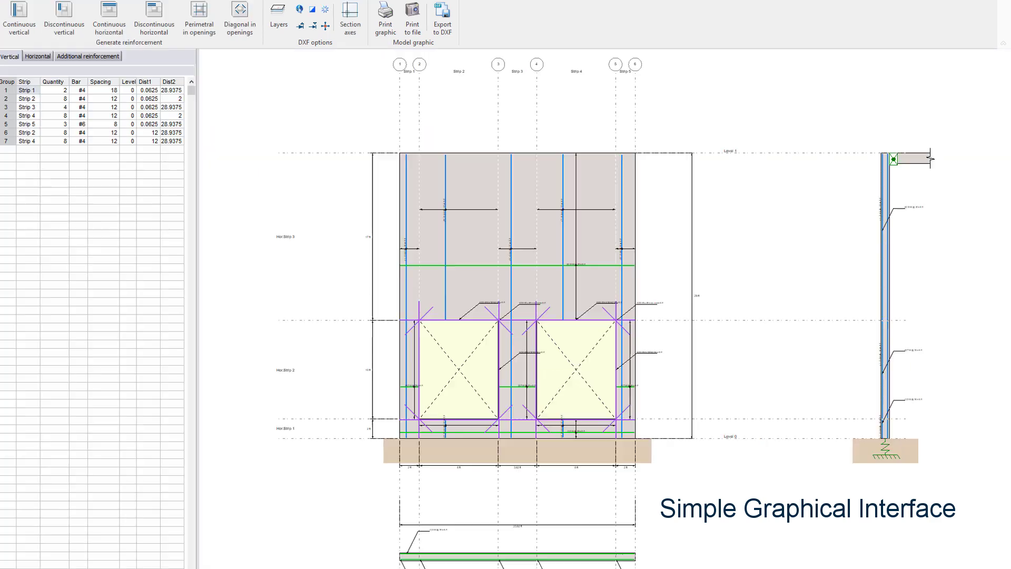